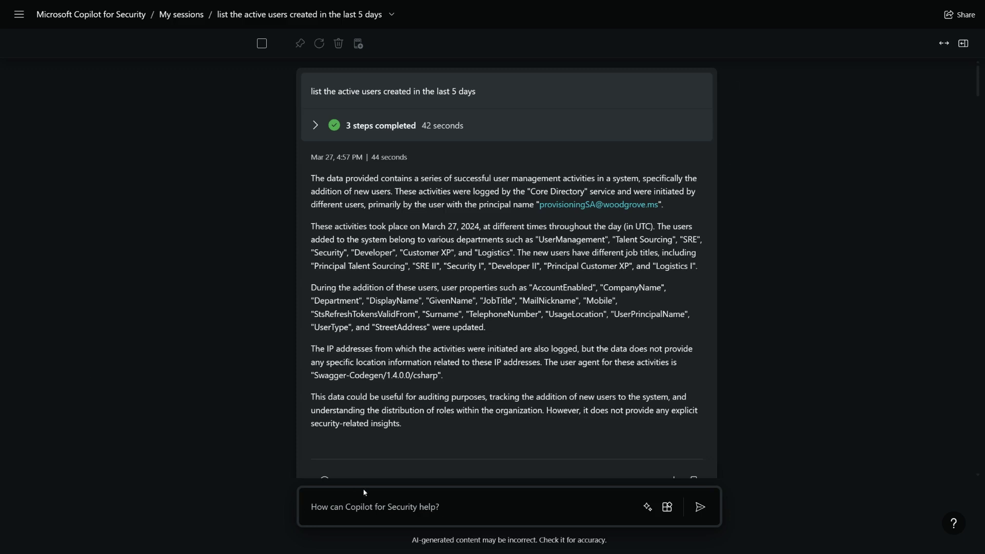
click(360, 508)
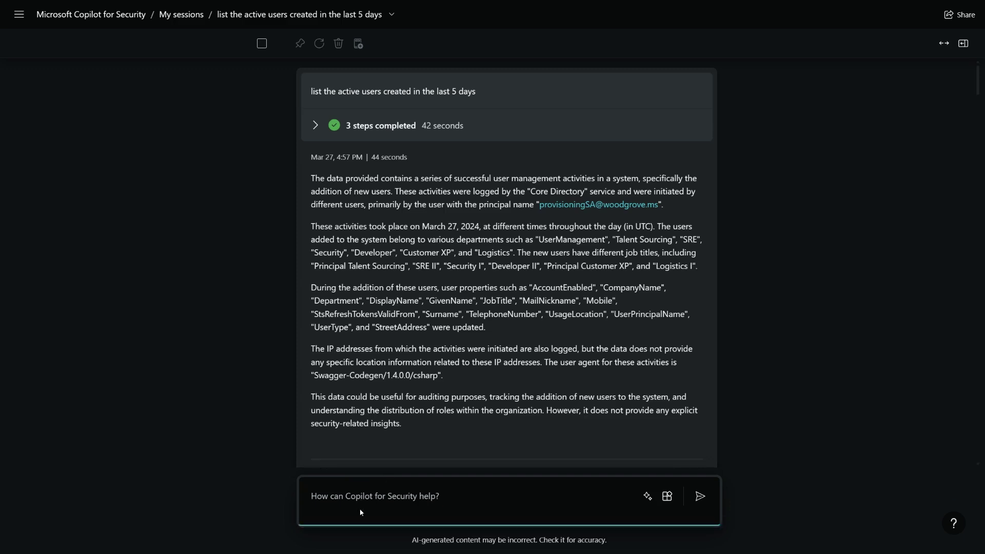
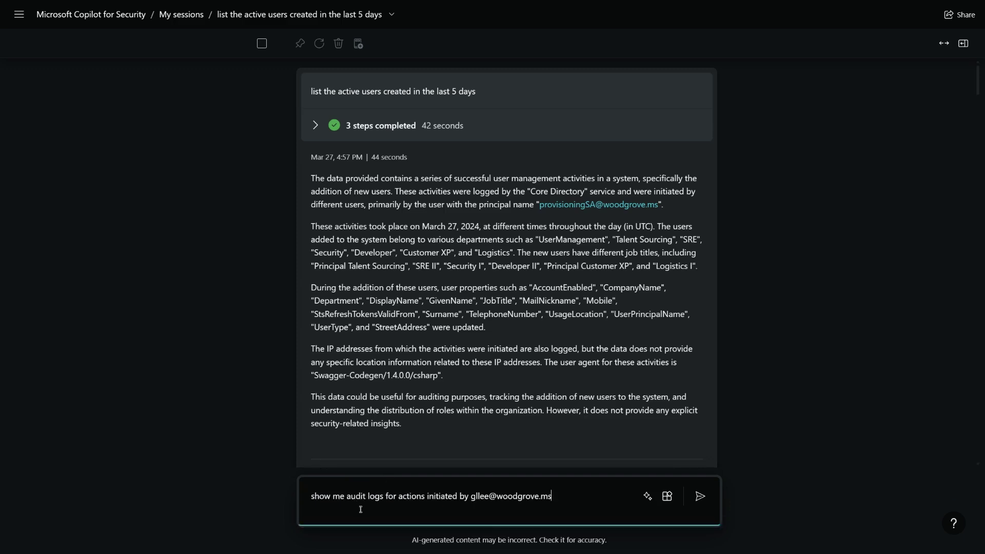
click(700, 496)
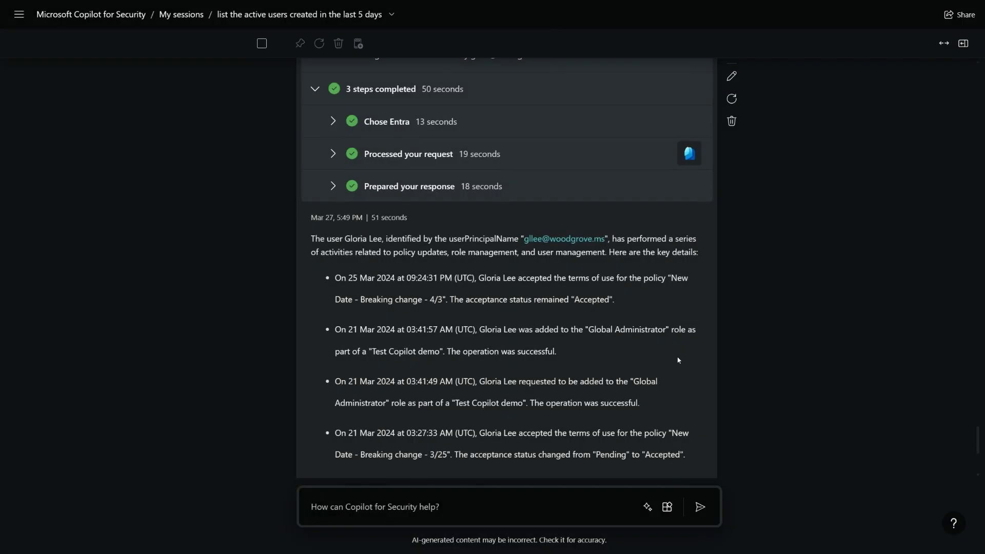
scroll(677, 359, down, 1)
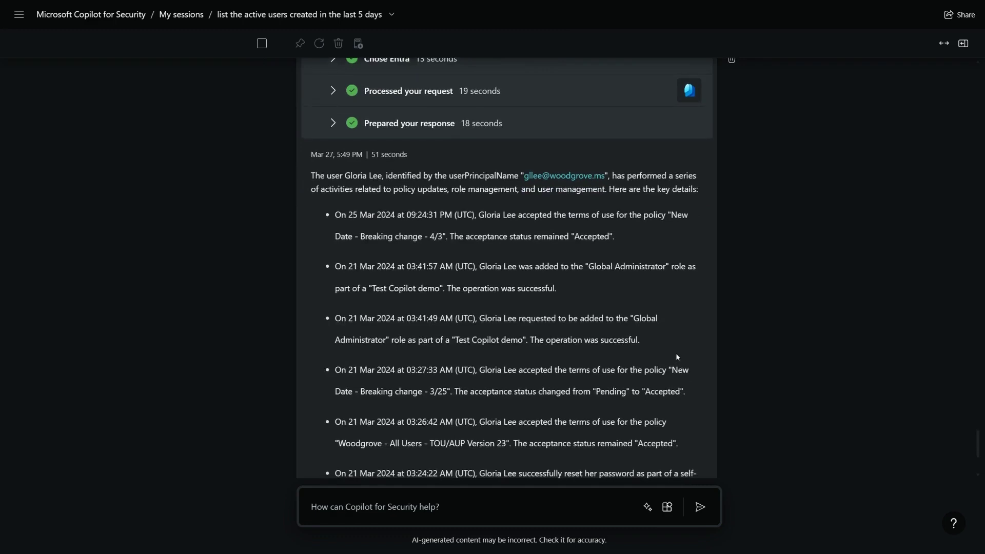
scroll(676, 355, down, 1)
scroll(676, 357, down, 2)
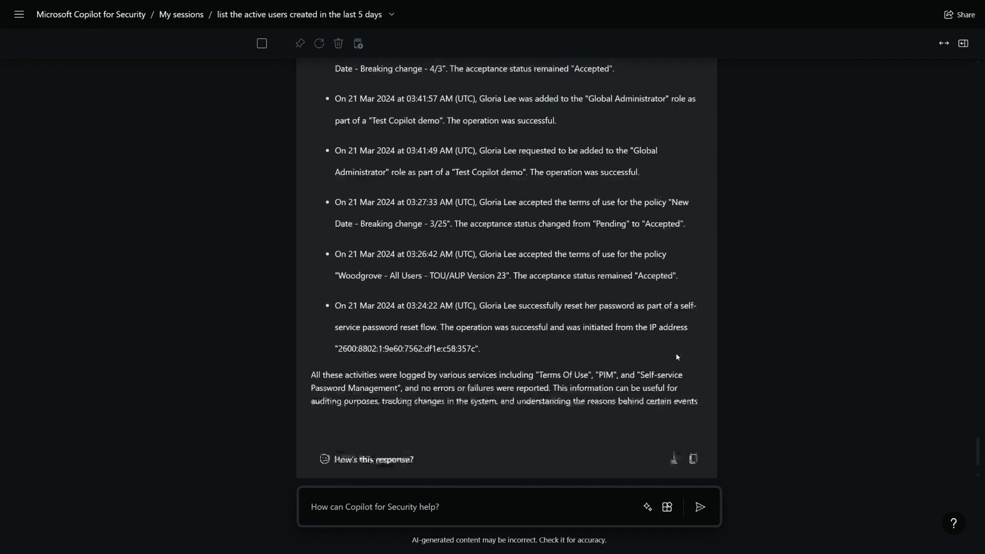
scroll(410, 361, down, 1)
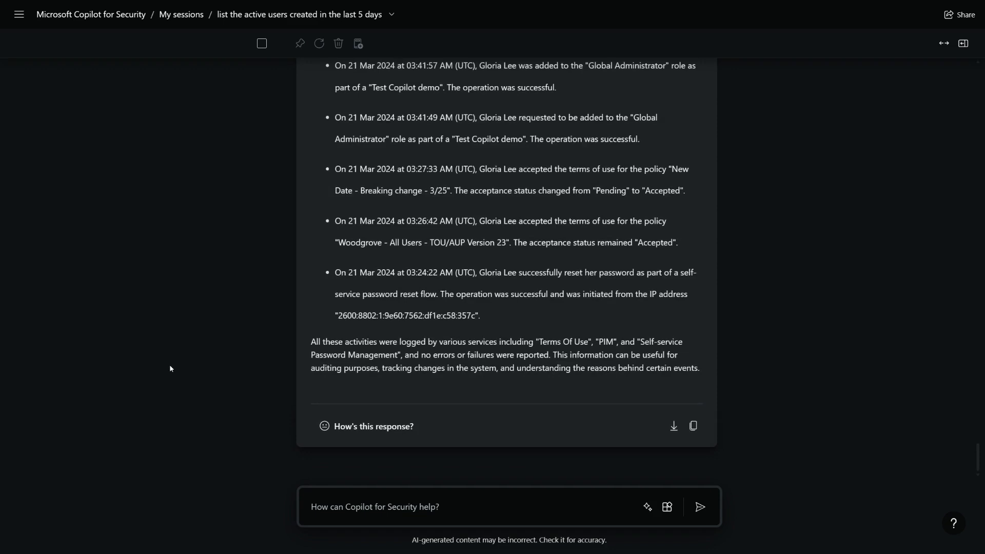
click(365, 507)
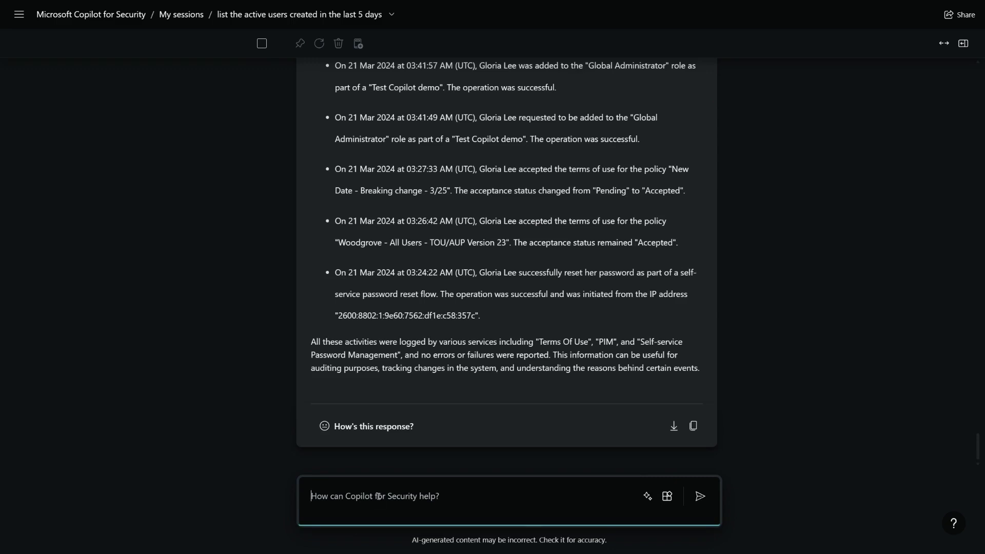
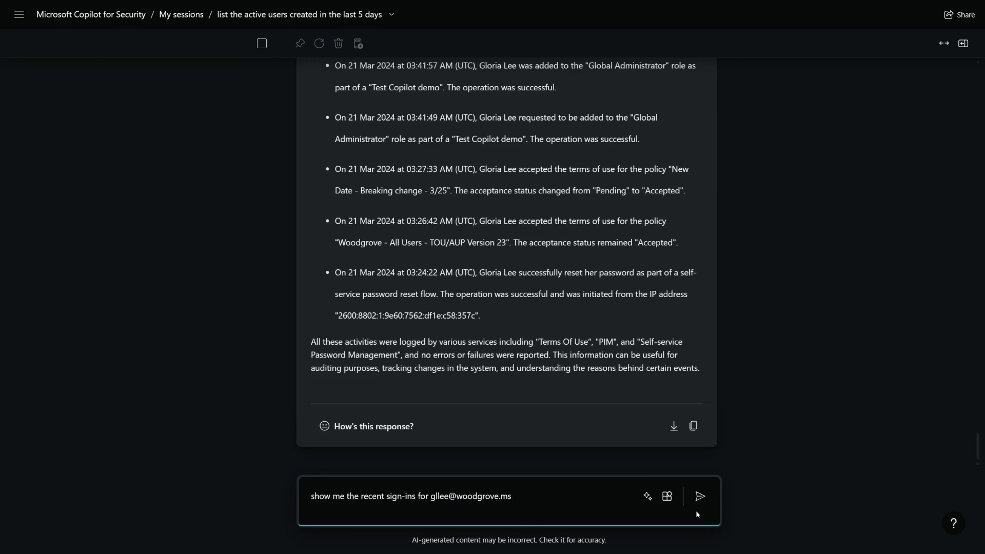
click(695, 510)
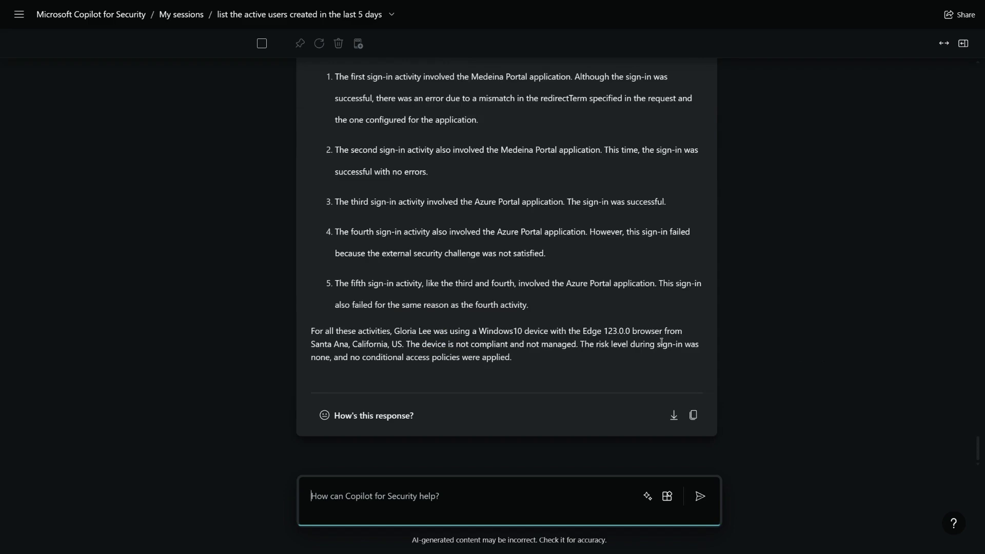
scroll(677, 308, up, 6)
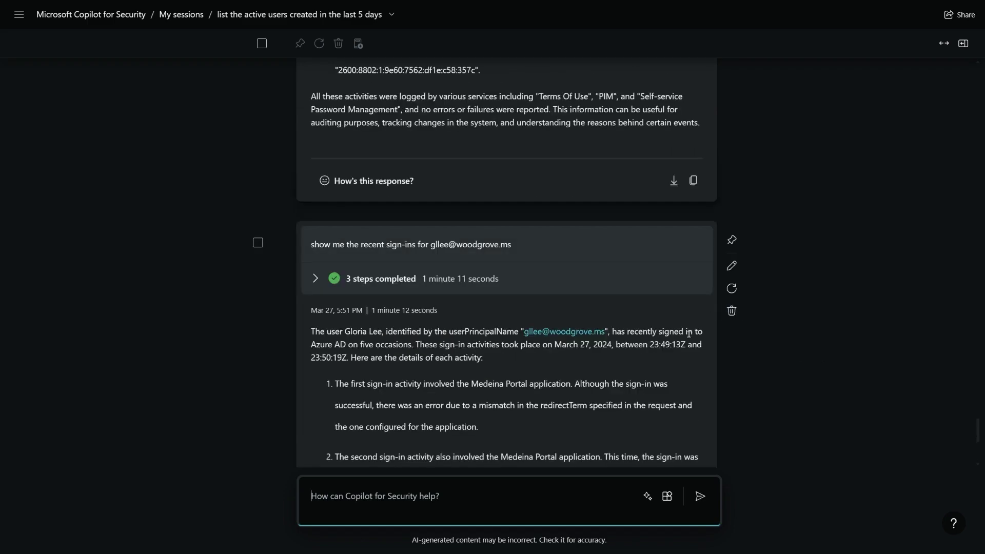
scroll(687, 334, down, 3)
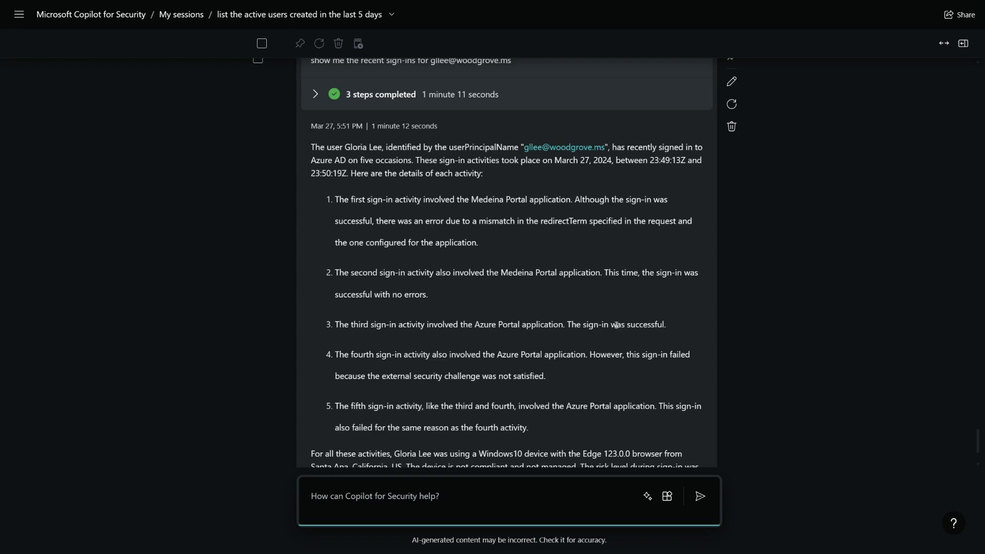
scroll(617, 325, down, 1)
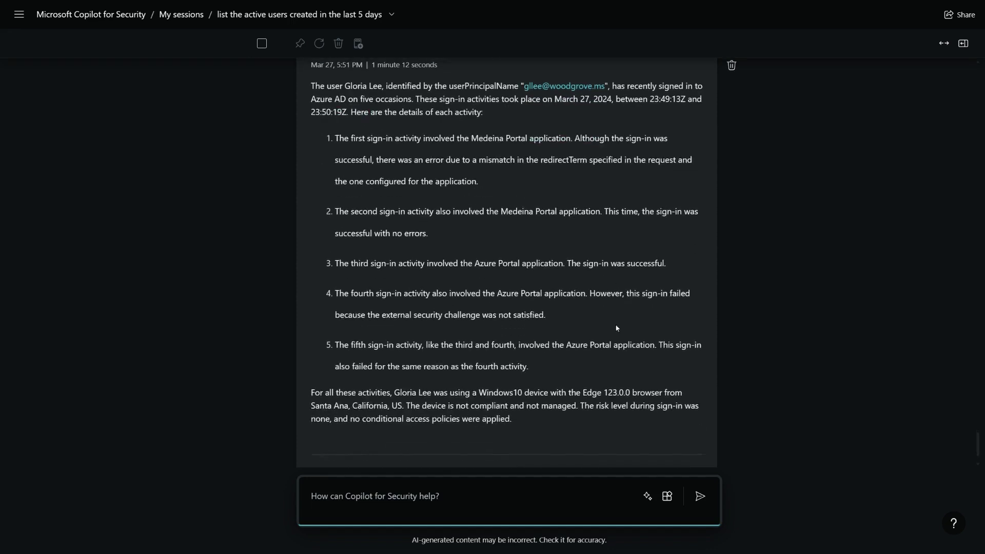
scroll(617, 328, down, 1)
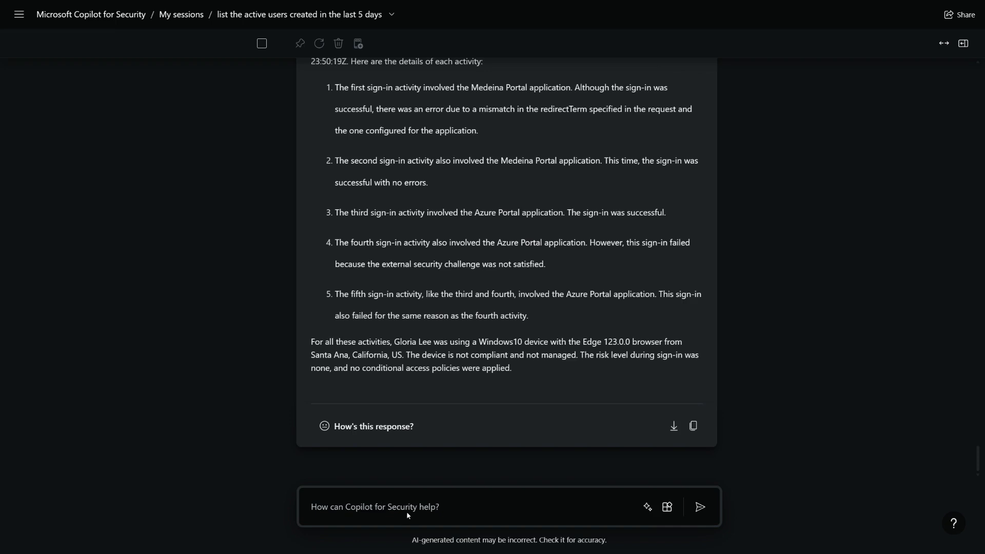
- Ask Copilot how many members are in group Bellevue Dealership Central
click(405, 507)
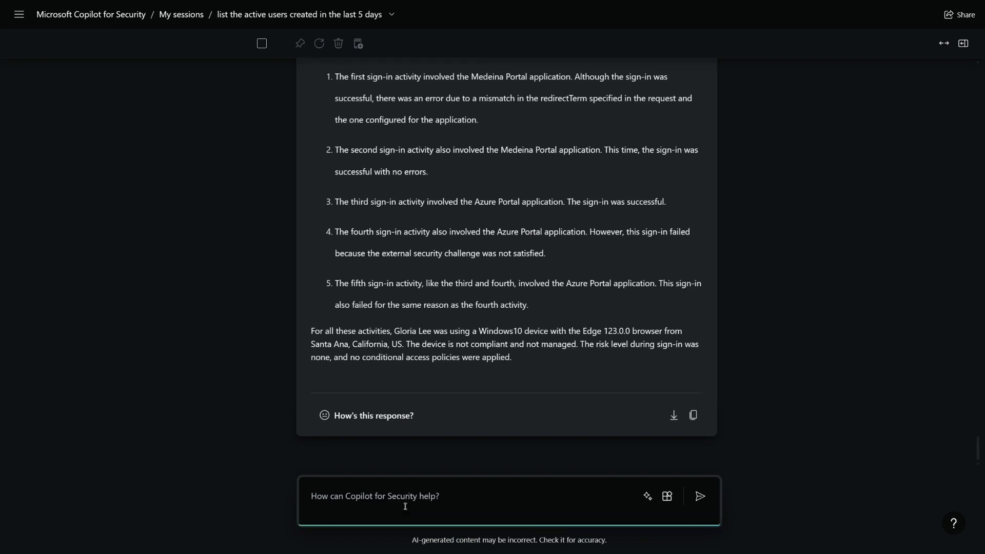
text(How many members are in group Bellevue Dealership Central)
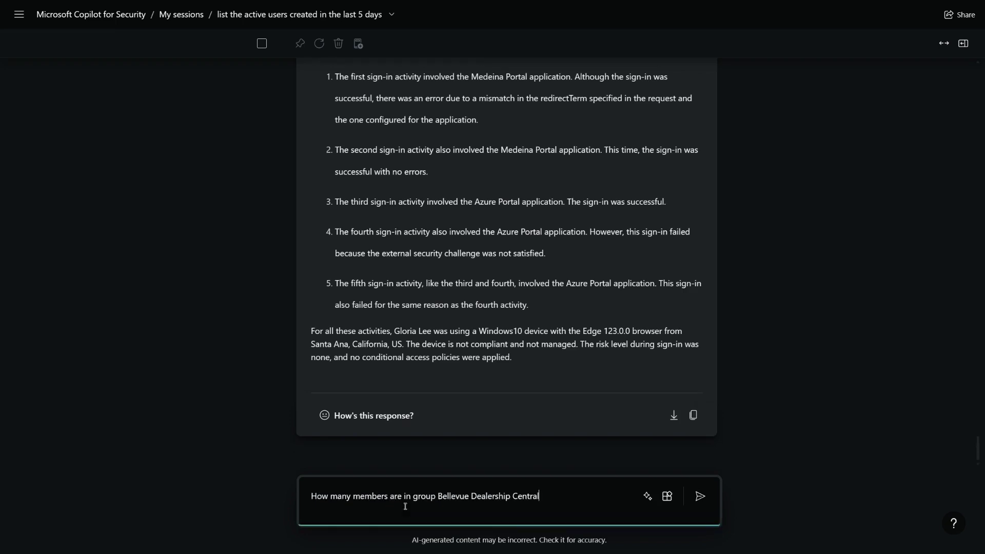
click(700, 497)
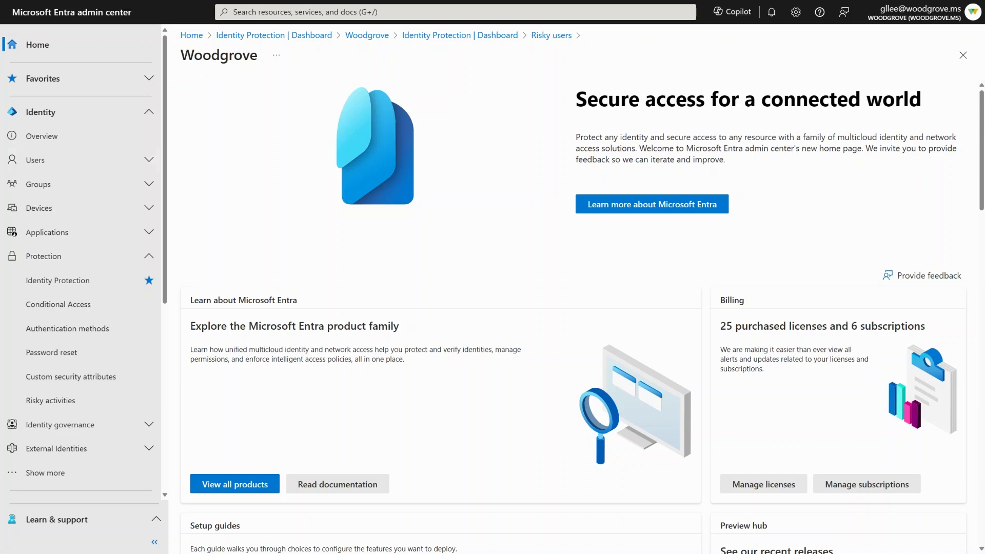
- Go to Protection > Identity Protection and view the high risk users list
click(56, 257)
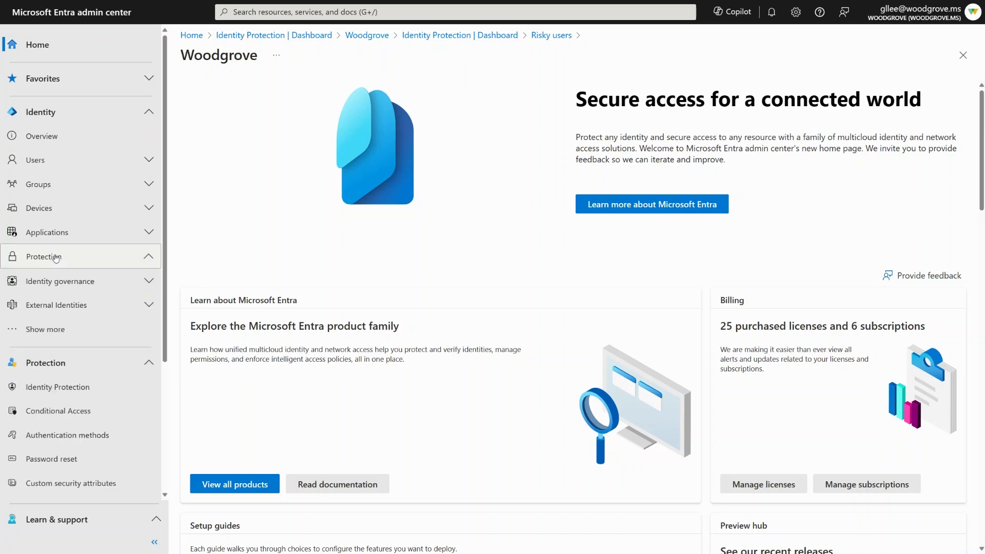
click(56, 256)
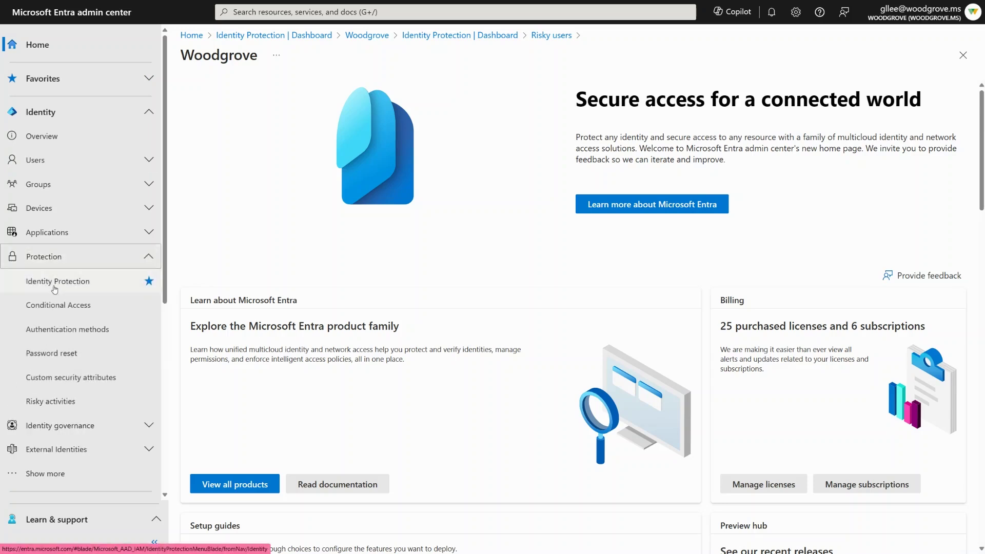
click(55, 288)
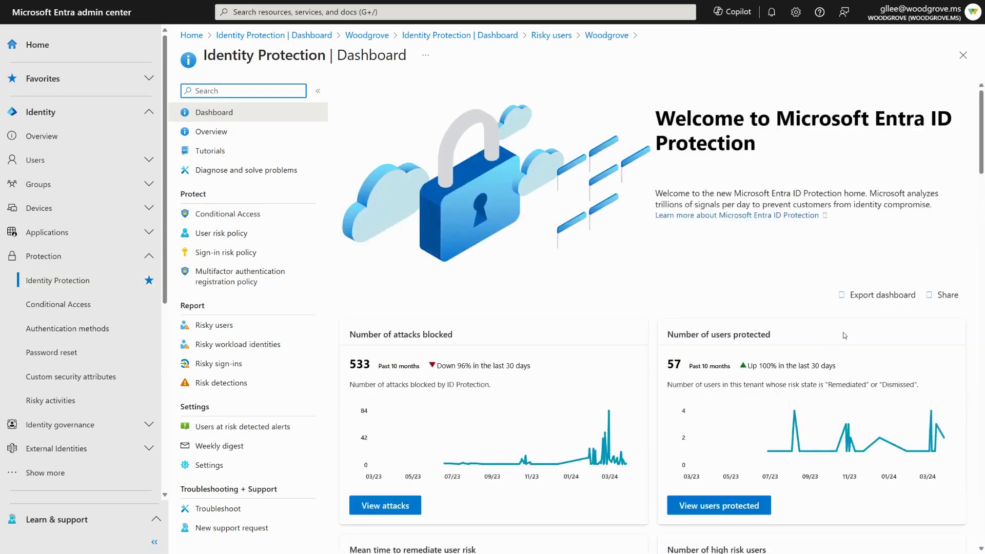
scroll(844, 335, down, 3)
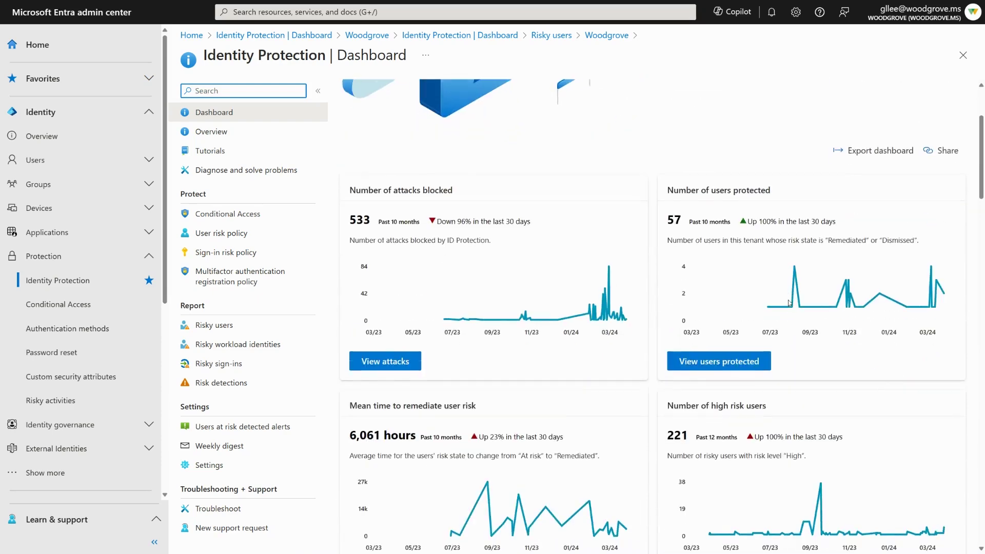
scroll(788, 302, down, 2)
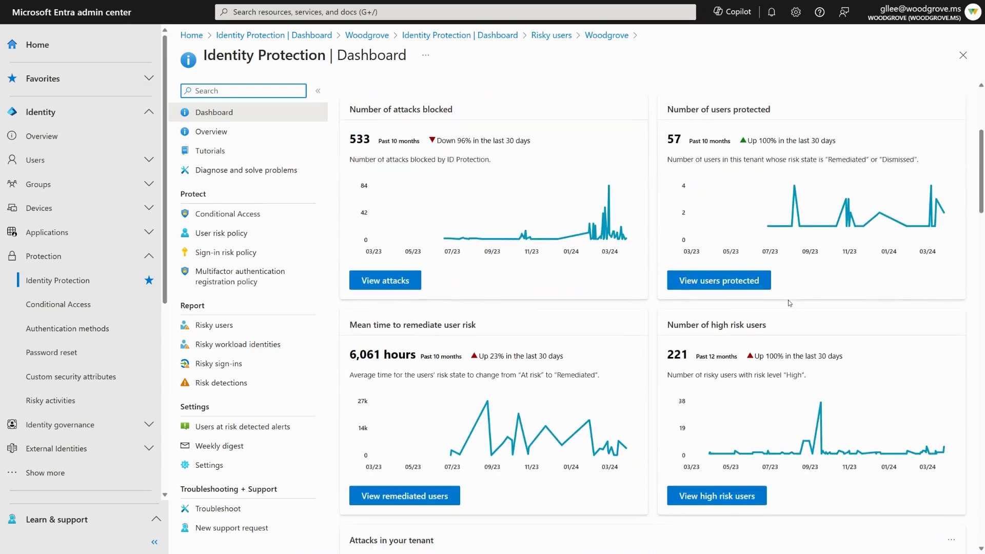
scroll(788, 303, down, 1)
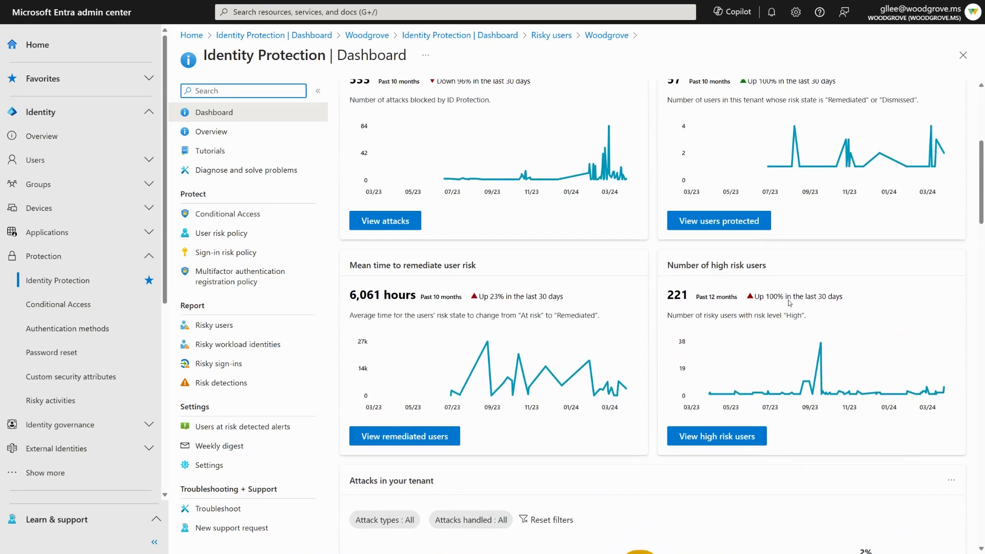
click(710, 437)
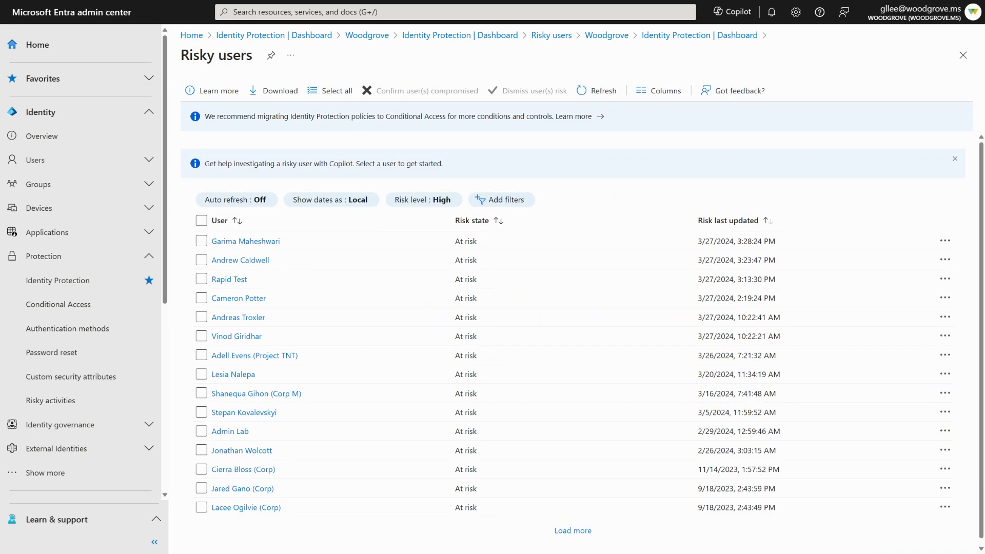
- Open a high-risk user's details and read Copilot's summary of three high-risk activities
click(229, 356)
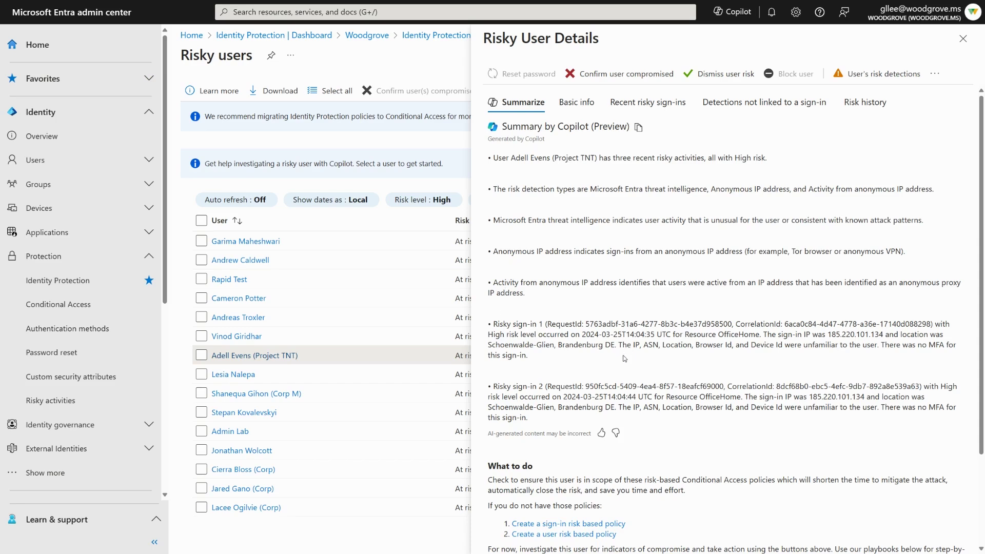
scroll(624, 358, down, 2)
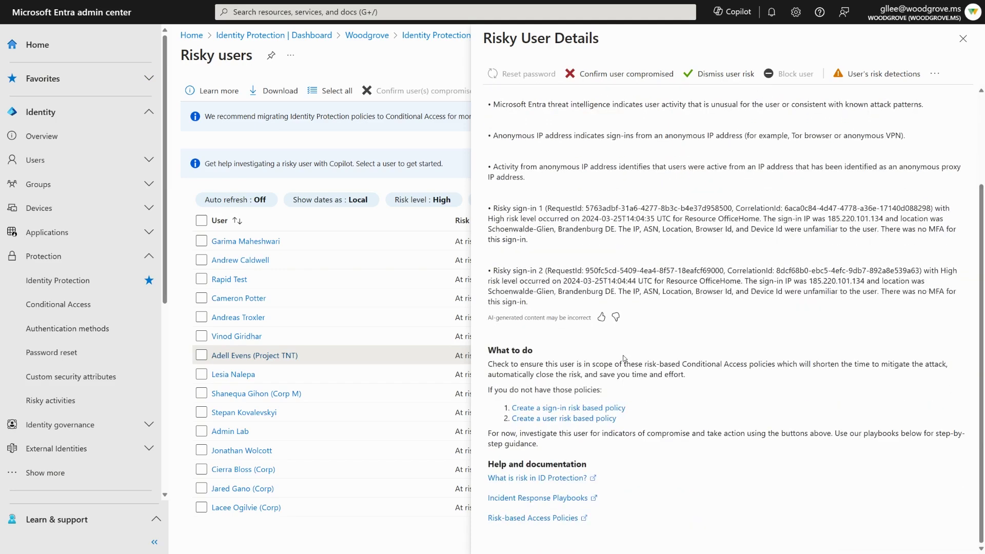